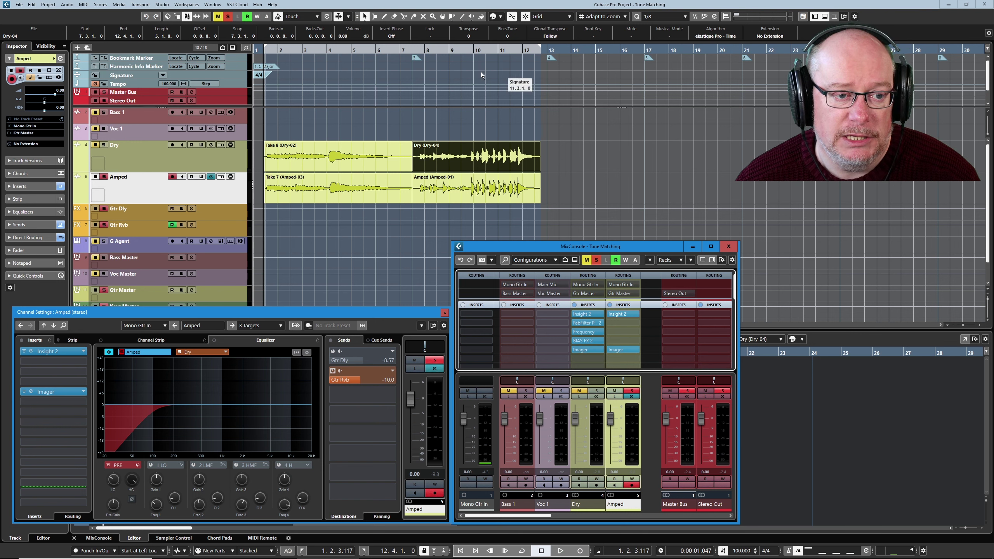
Step: Play the guitars twice from the Dry-04 event start to compare the tones
key(l)
key(space)
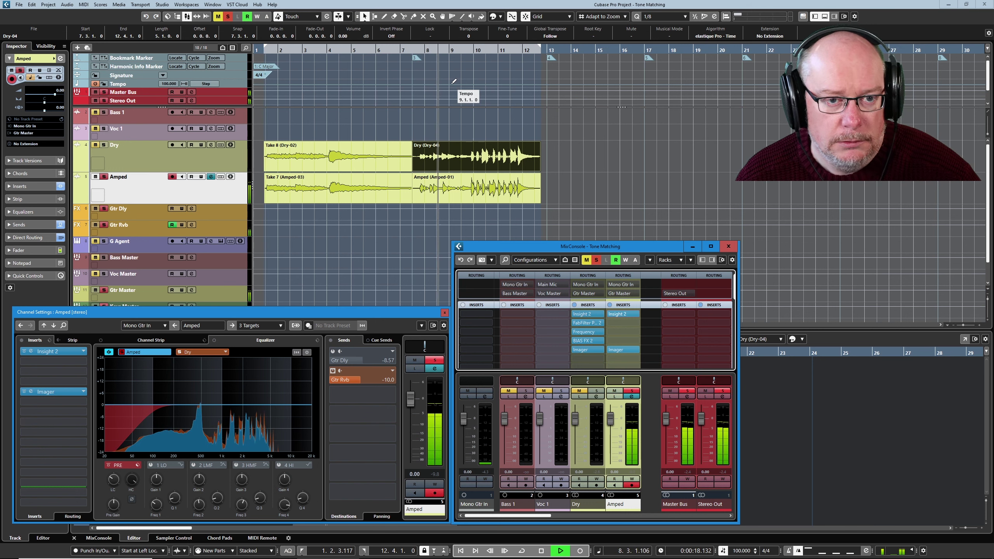
key(space)
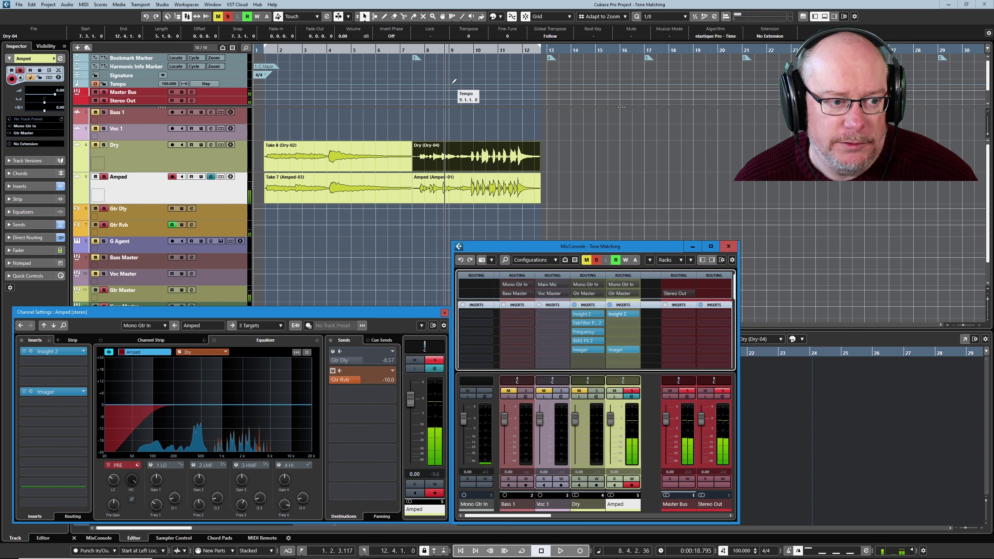
key(KP_1)
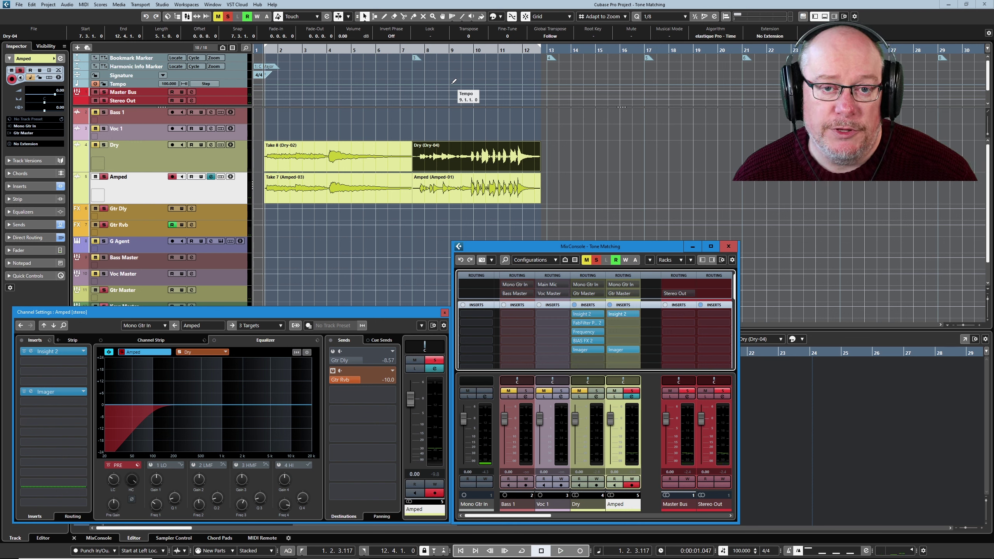
key(space)
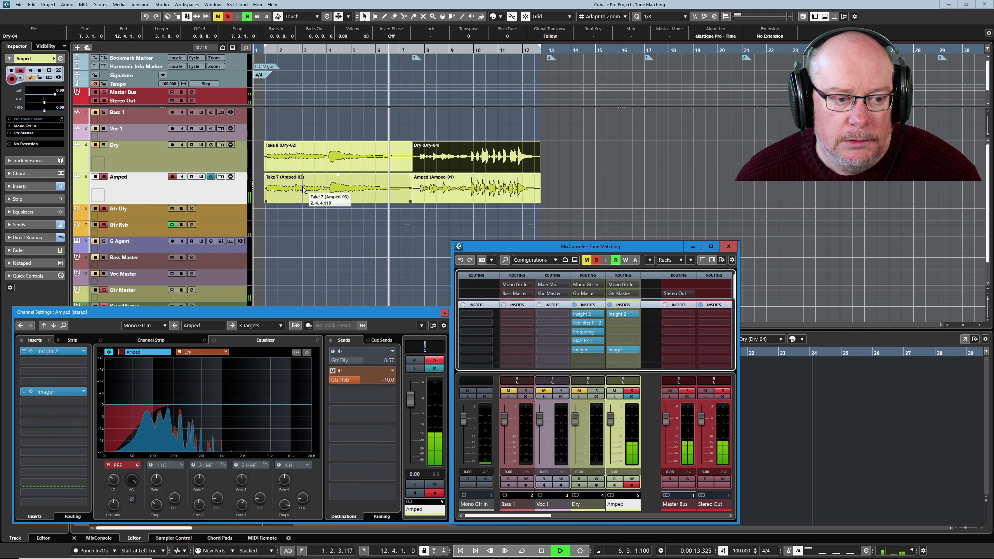
key(space)
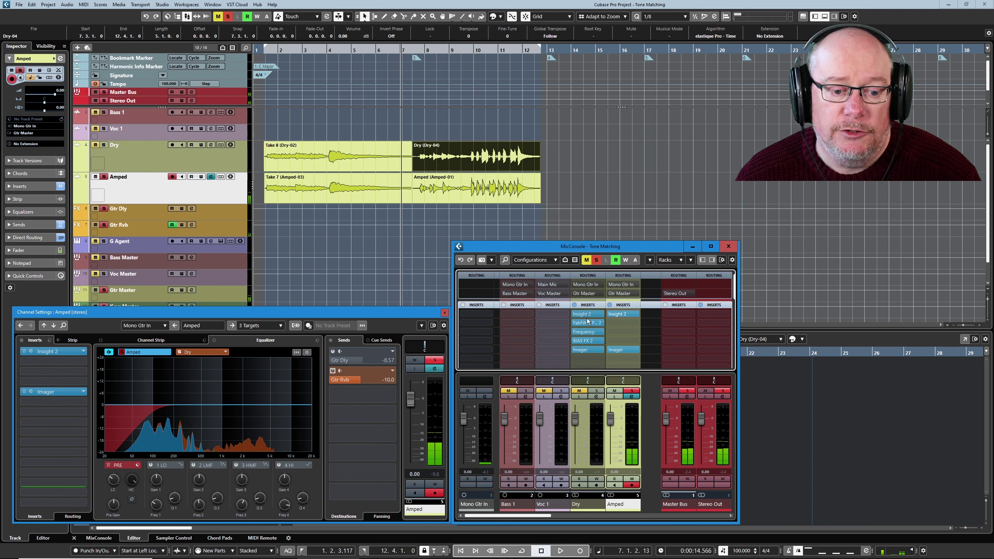
Step: Select the Dry track, play, and open Insight 2 on the Dry and Amped channels
click(155, 162)
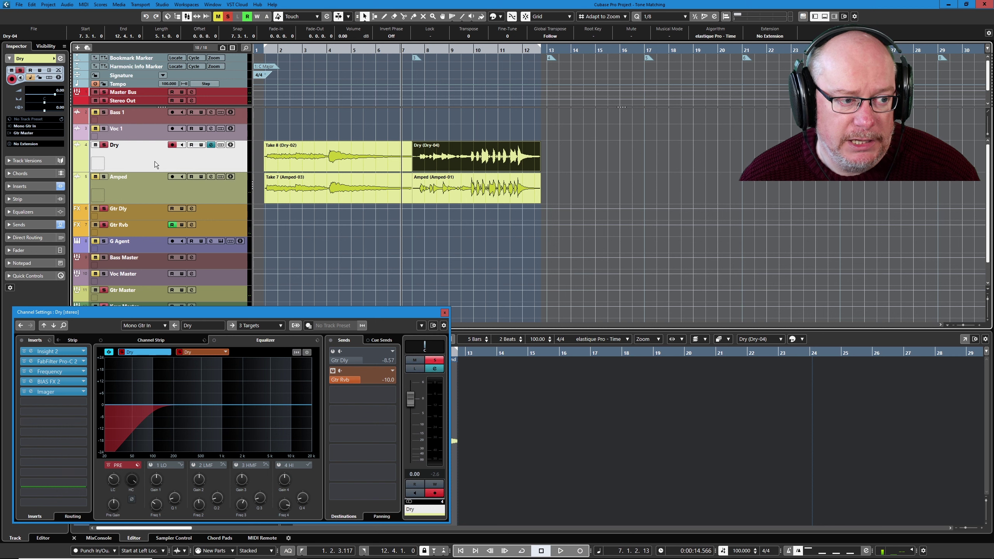
key(space)
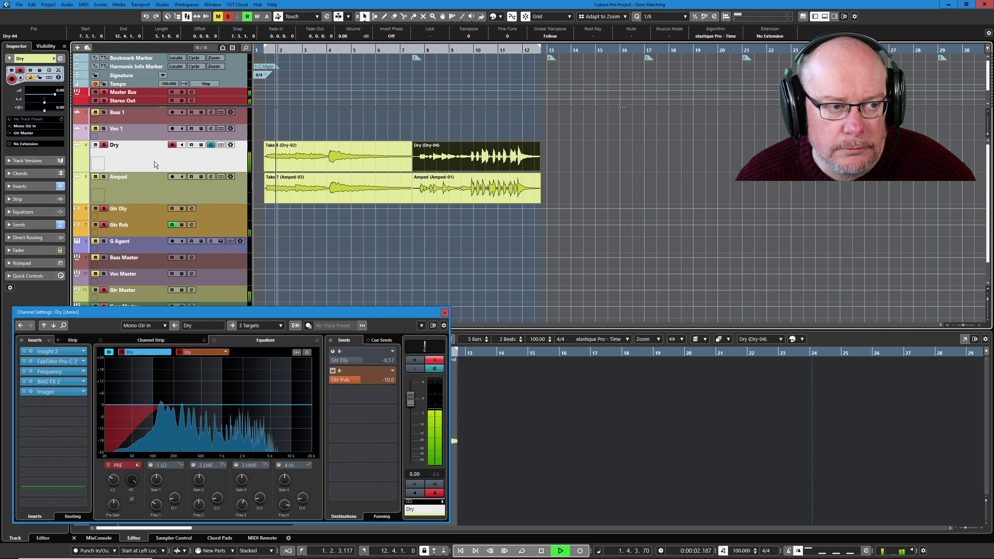
click(188, 17)
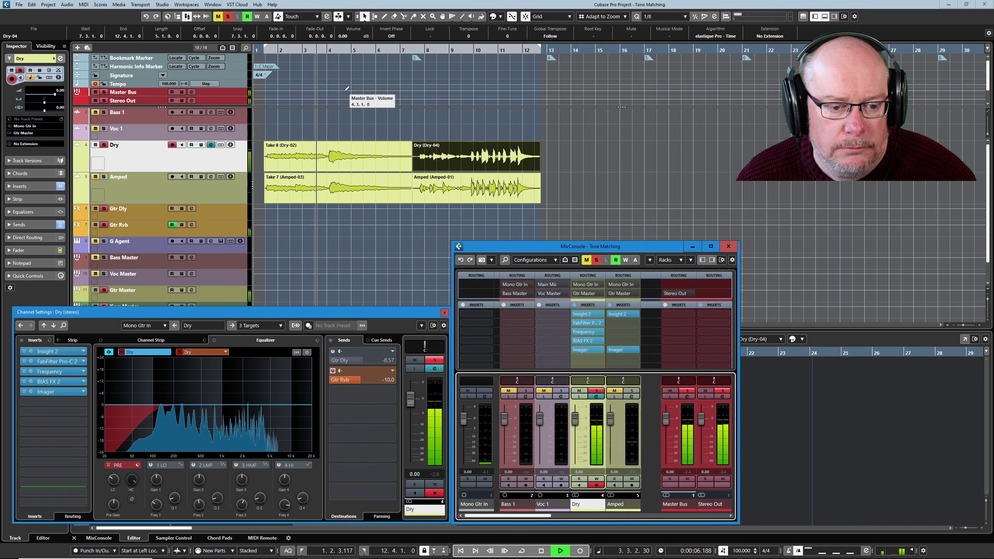
click(592, 313)
click(622, 317)
click(618, 312)
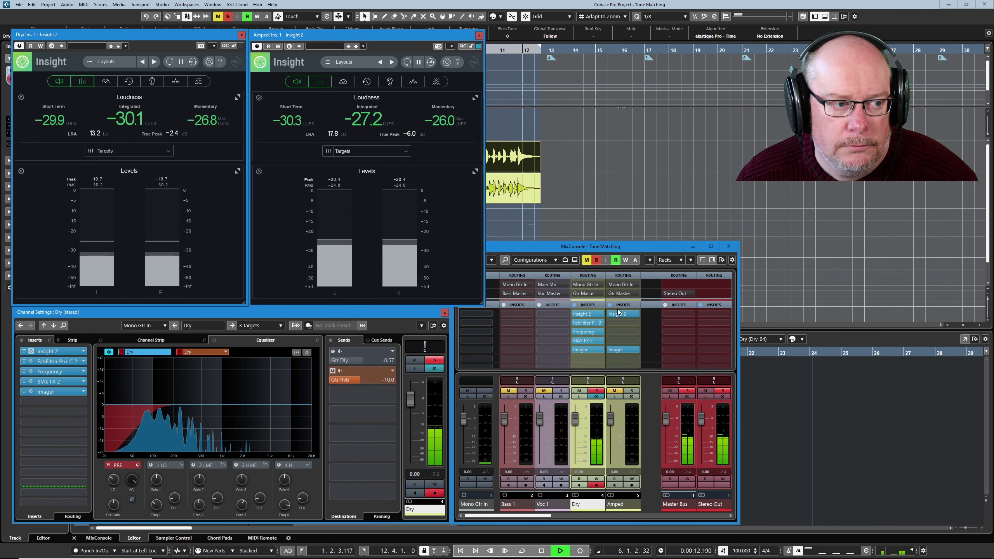
Step: Replay the passage to compare the loudness readings, with the MixConsole back in front
key(space)
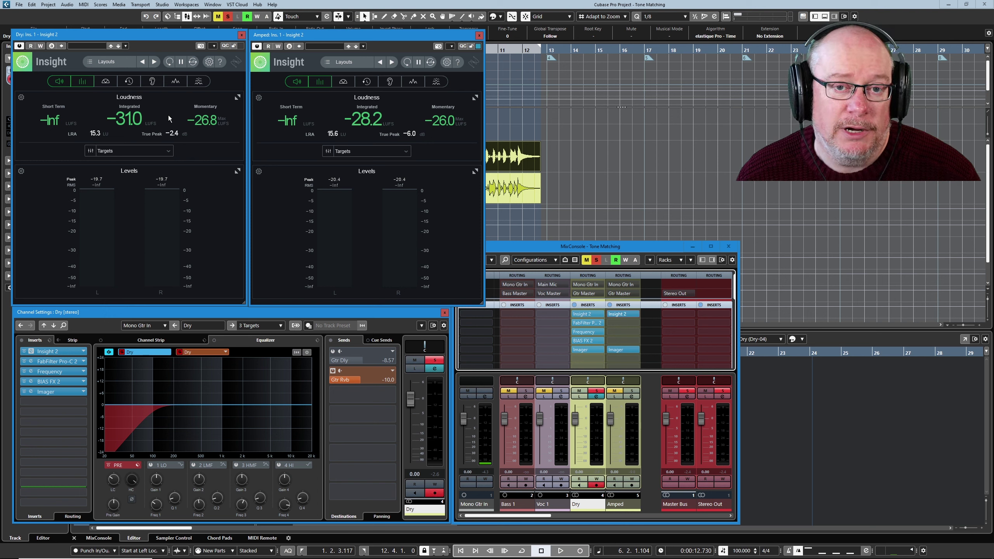
key(space)
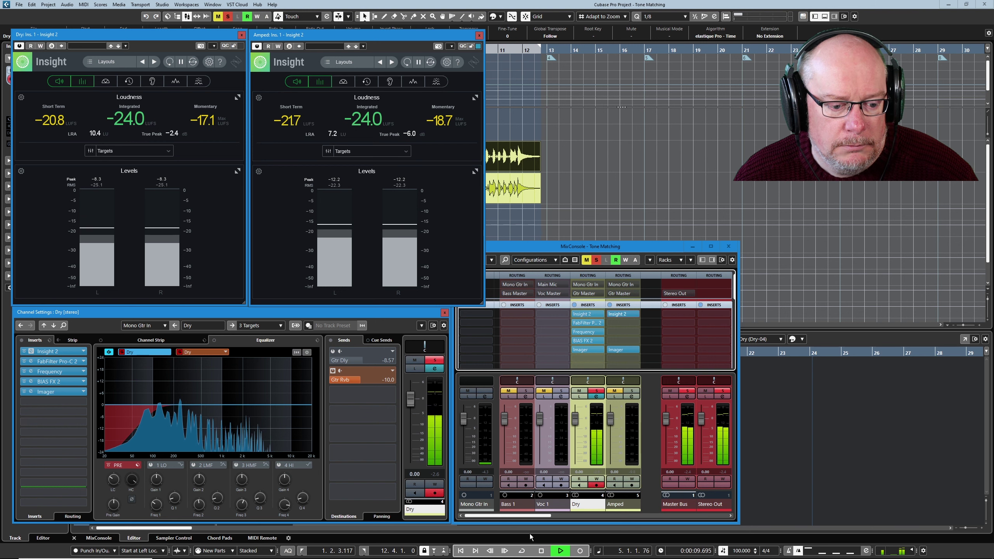
click(542, 552)
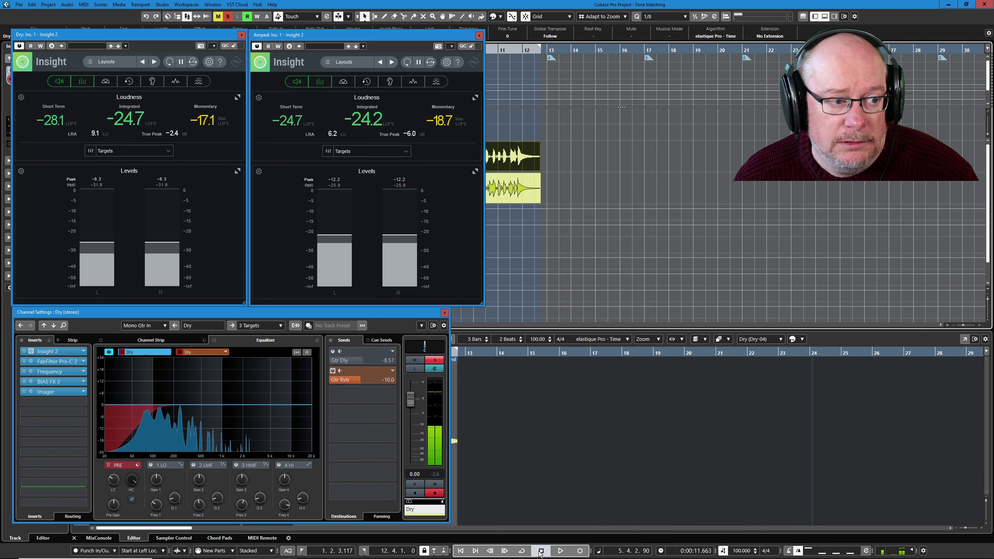
key(F3)
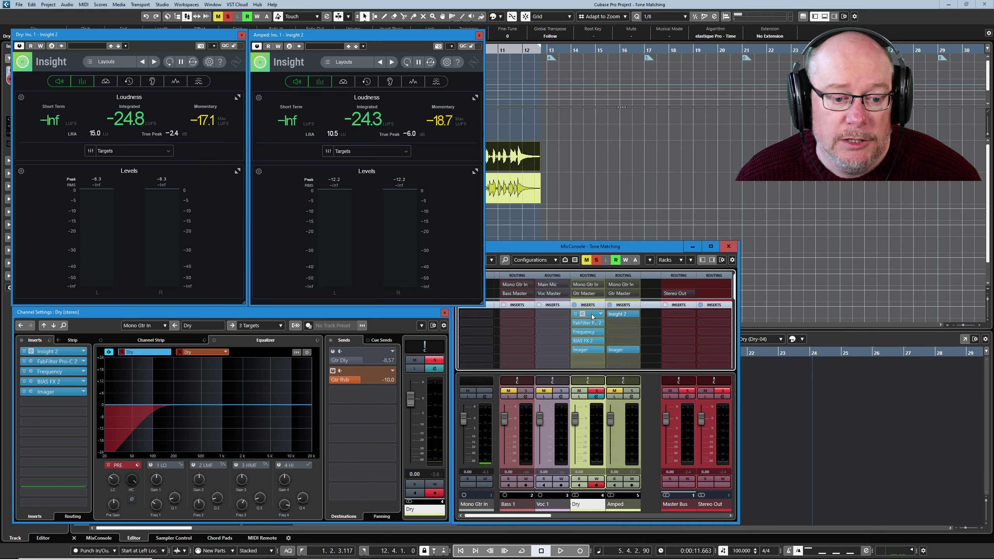
Step: Drag Insight 2 below Imager on Dry and Amped, then play: -20.3 vs -24.6 LUFS
drag(593, 318, 587, 359)
drag(628, 317, 622, 359)
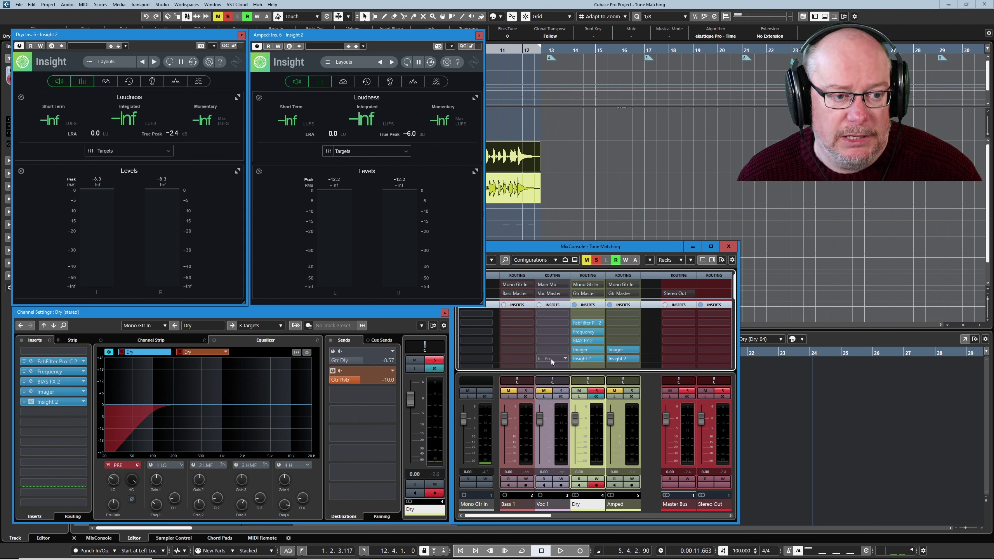
key(space)
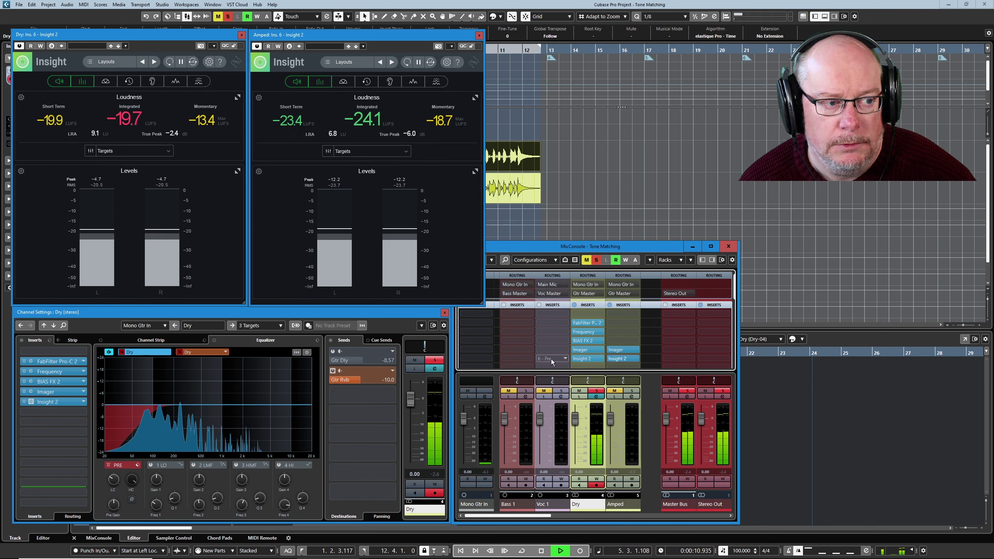
key(space)
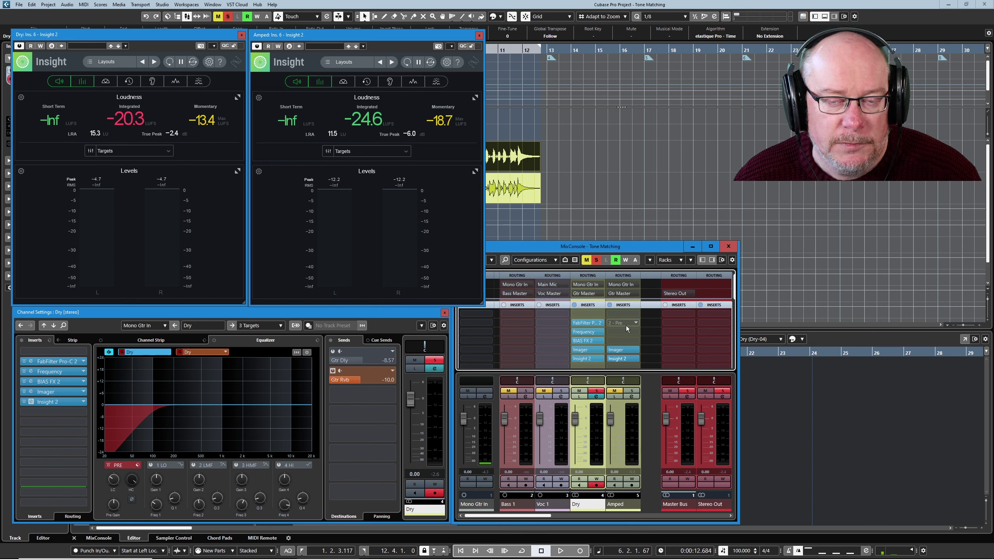
Step: Open the Dry channel's Pro-C 2 editor, reposition it, and nudge the ratio to 3.37:1
mouse_move(598, 335)
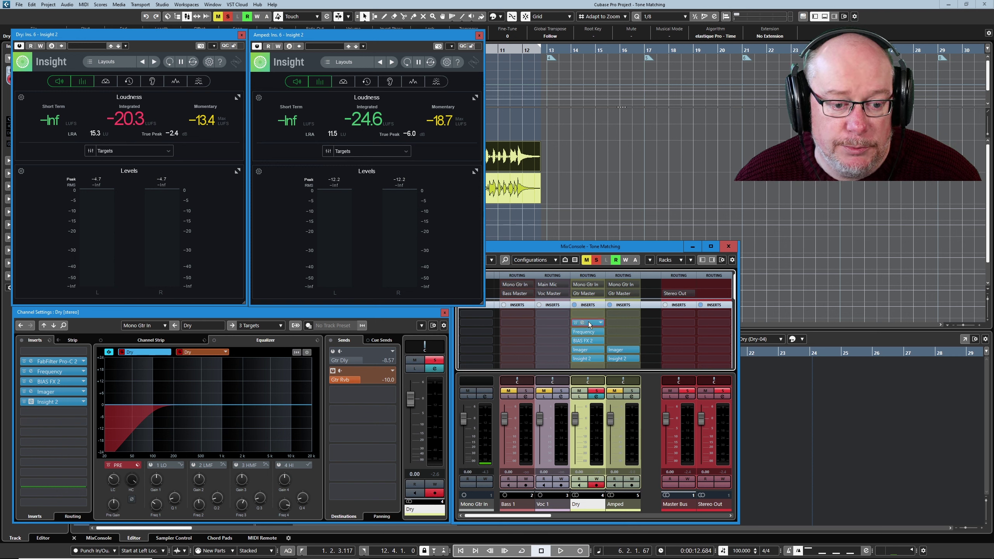
click(590, 325)
drag(529, 199, 382, 217)
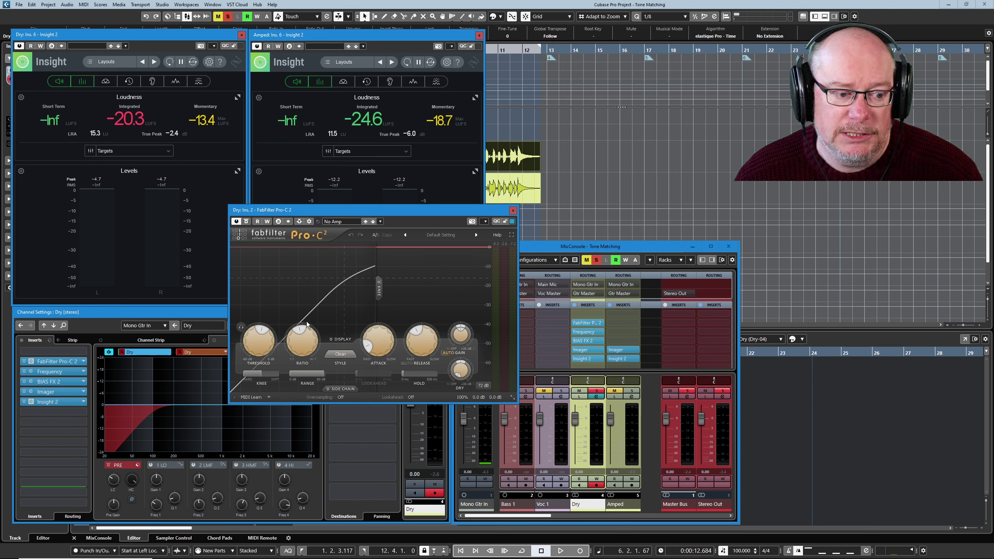
drag(307, 330, 310, 332)
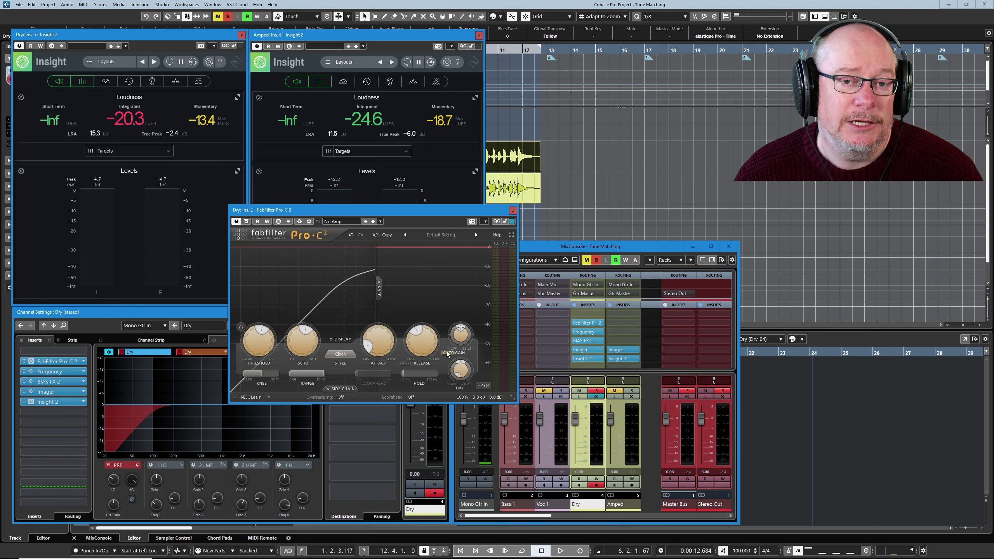
Step: Load the 'tmp' preset into the Pro-C 2 compressor
mouse_move(447, 354)
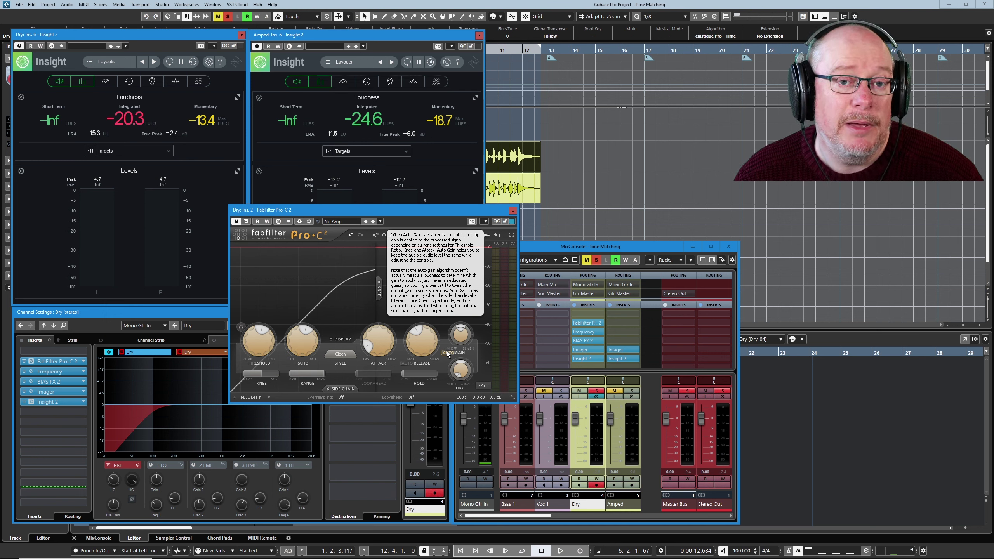
click(341, 222)
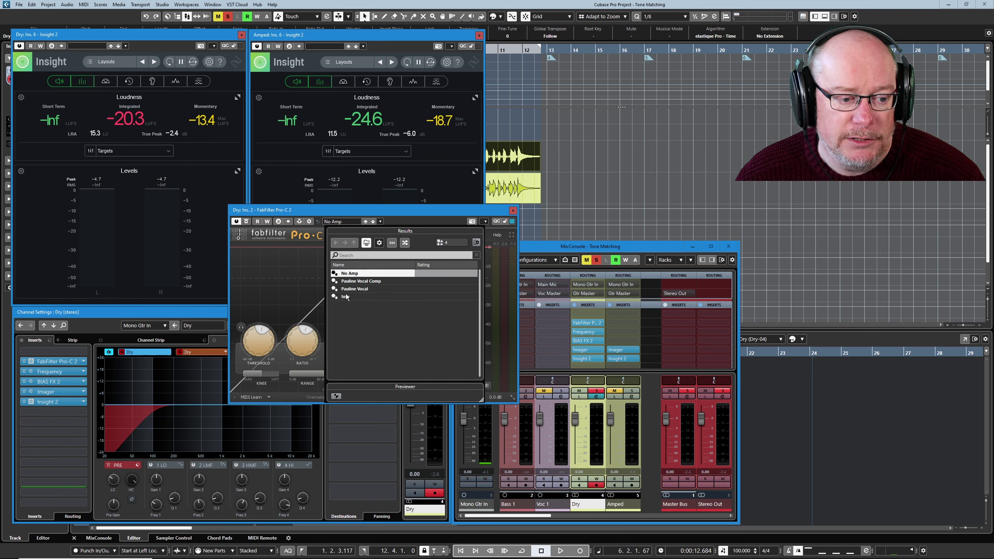
double_click(345, 296)
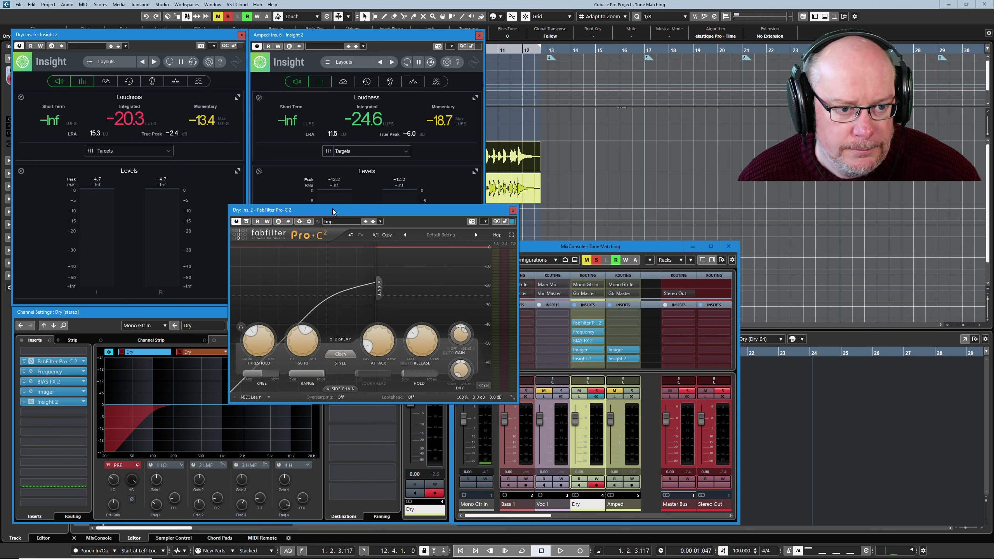
key(space)
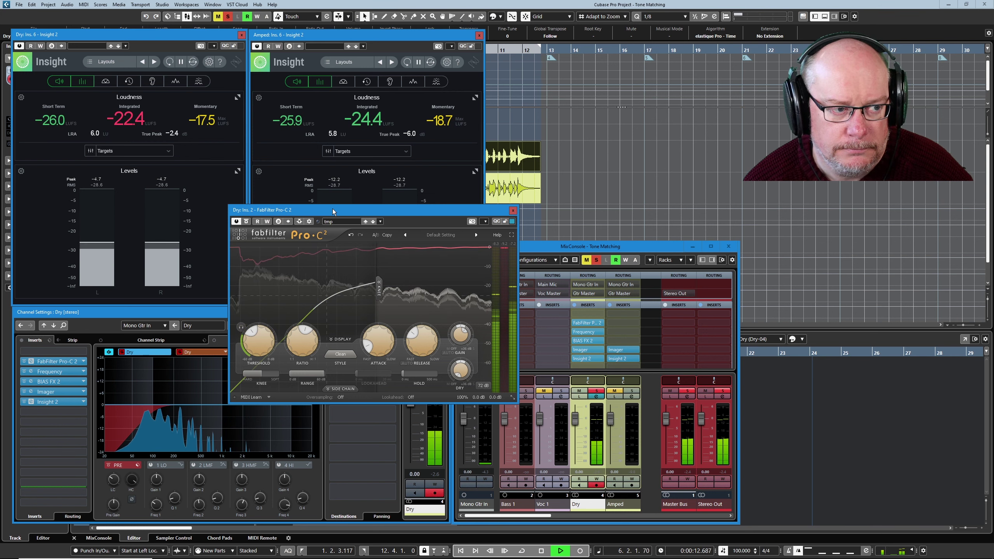
key(space)
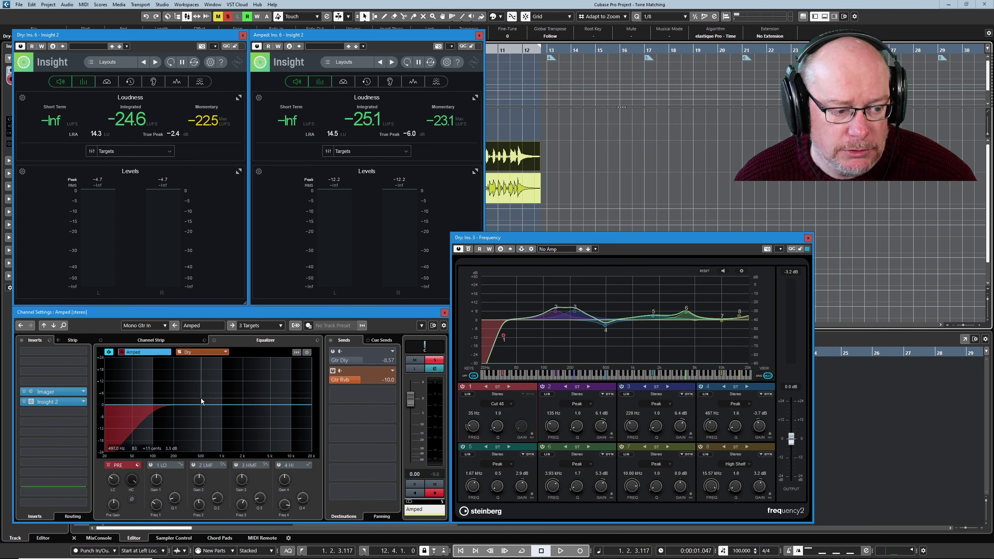
Step: Play through the Frequency EQ, with Dry reading -22.7 LUFS against -24.7 Amped
key(space)
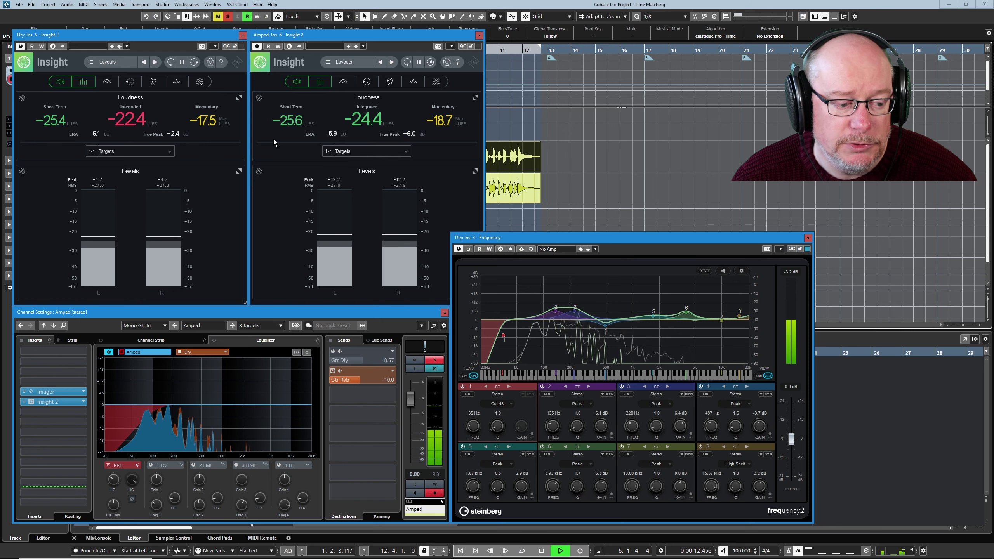
key(space)
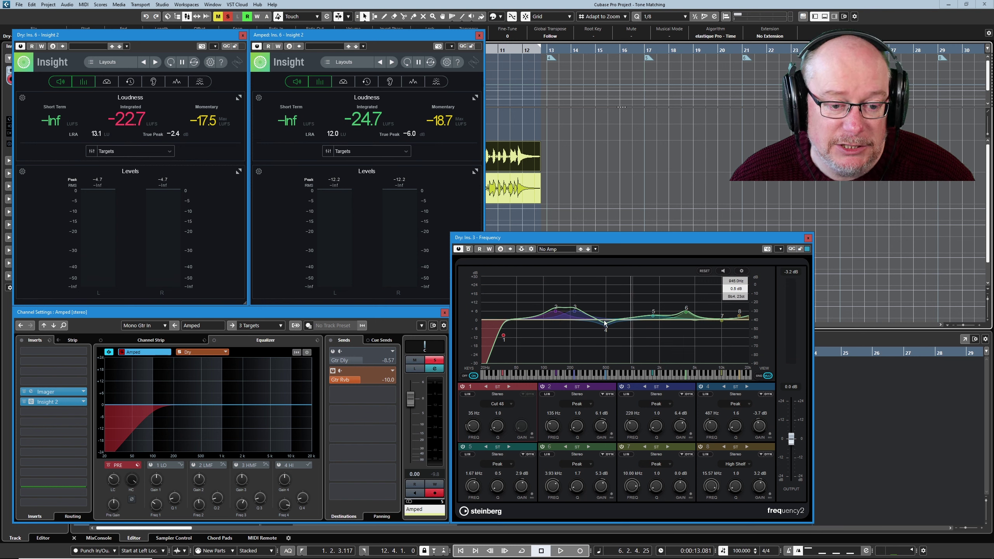
Step: Load the 'tmp' preset into Dry's Frequency EQ and play to compare loudness
click(556, 250)
click(550, 311)
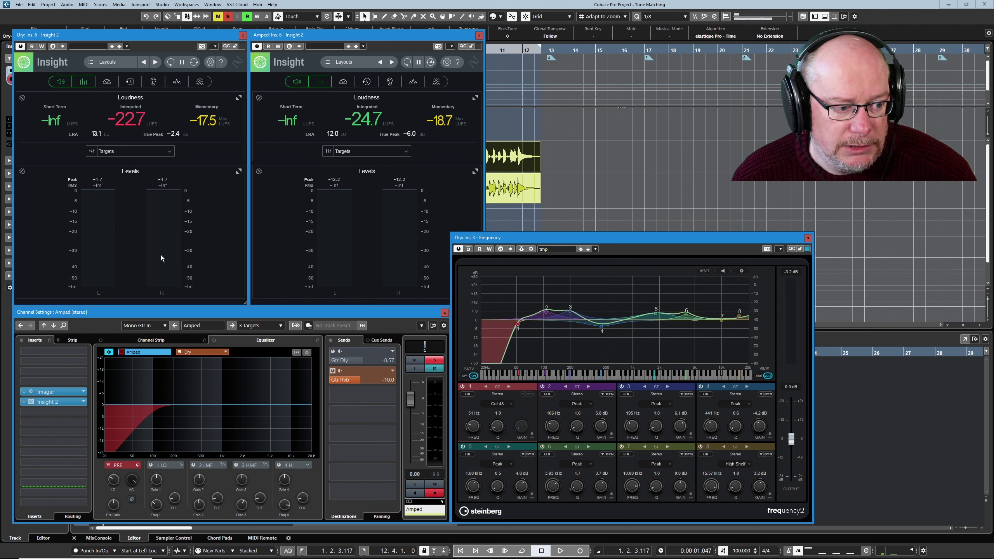
key(space)
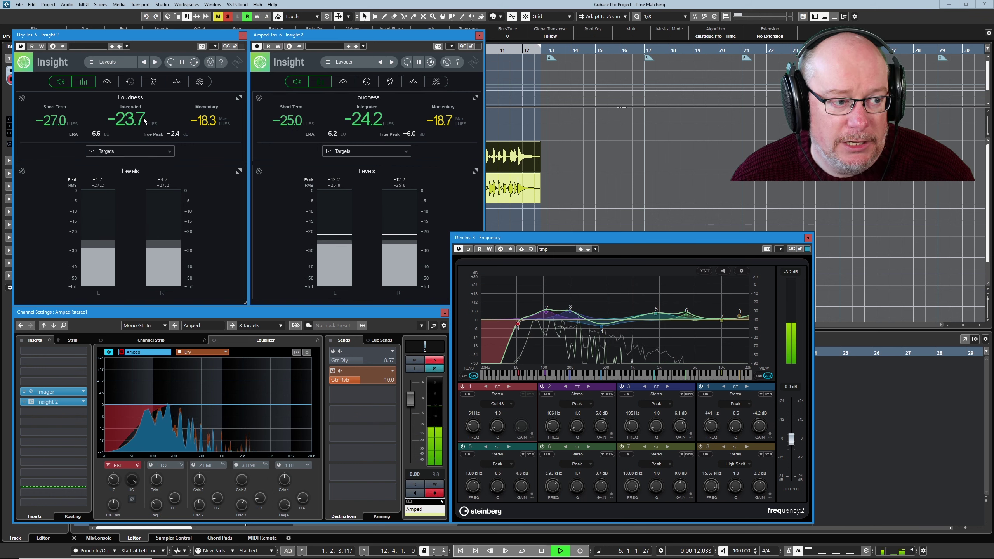
Step: Set cycle locators around the Dry-02 take and play the loop
key(space)
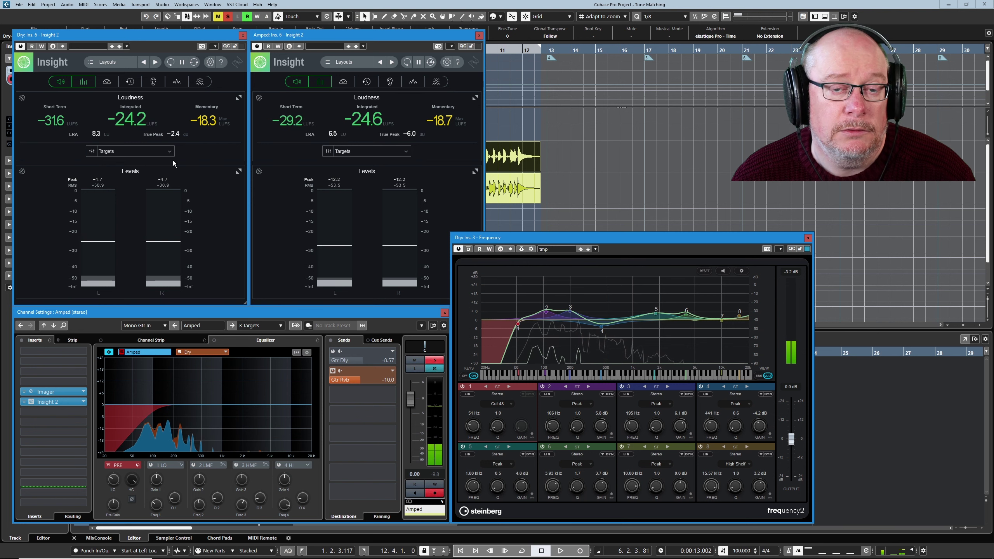
scroll(191, 139, down, 2)
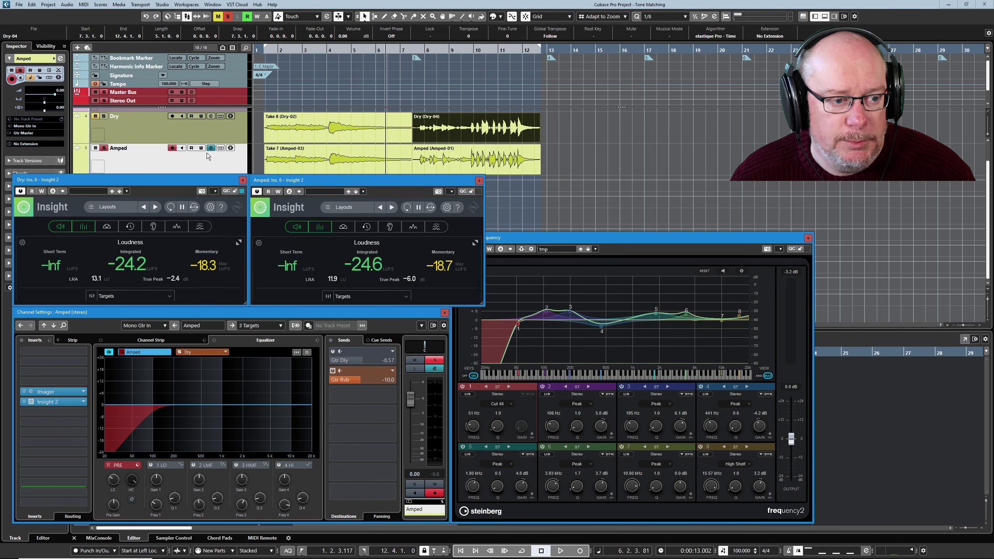
click(313, 114)
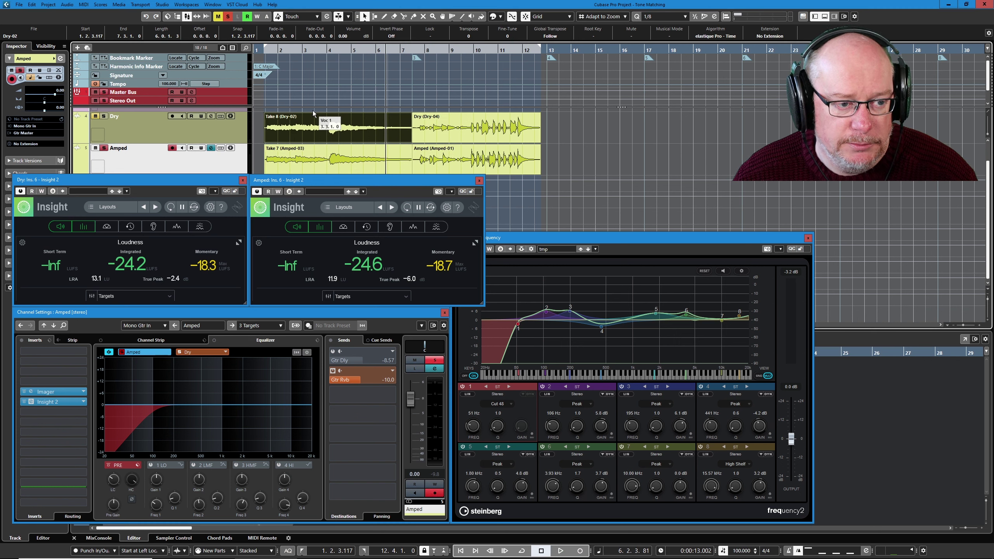
key(p)
key(KP_Divide)
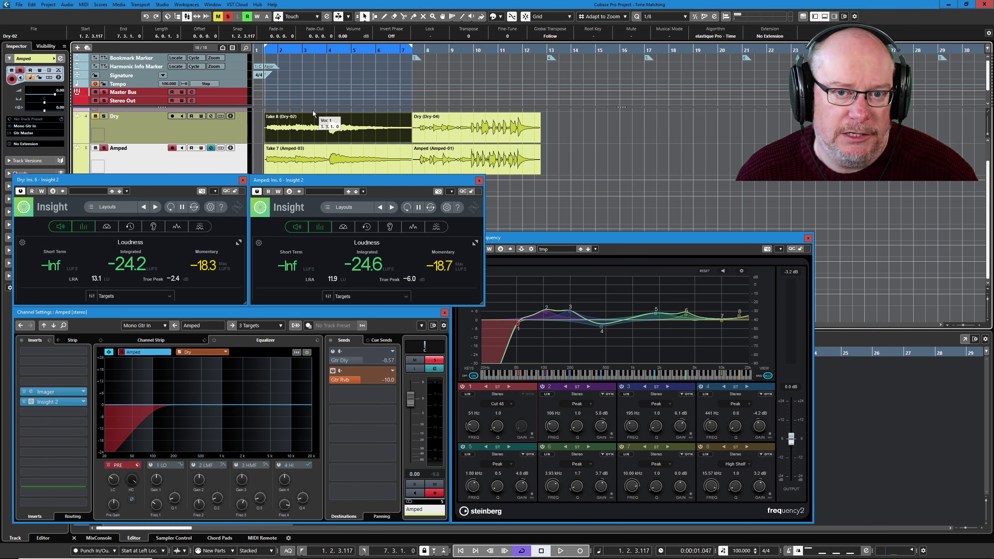
key(space)
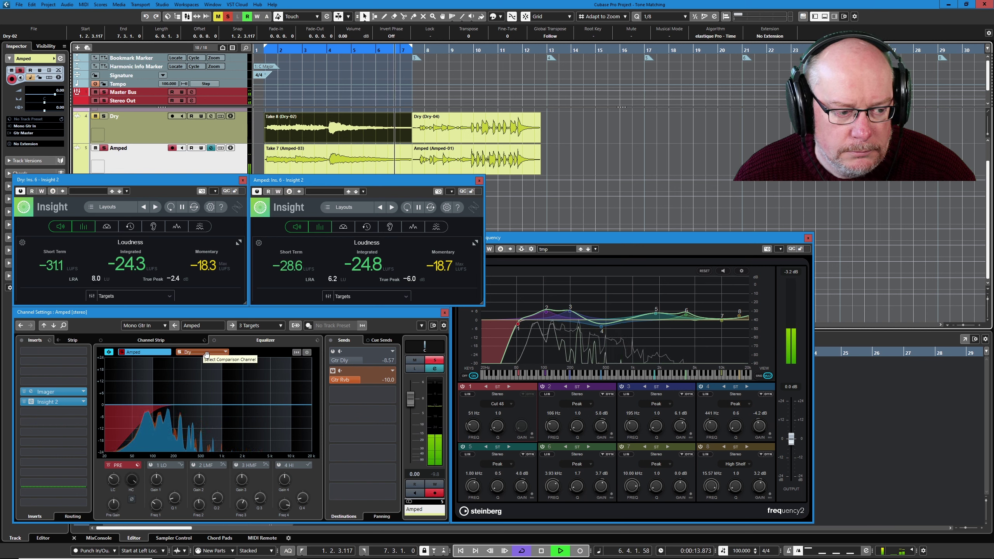
Step: View the Dry channel's meters during playback, then stop and select the next section's takes
click(157, 130)
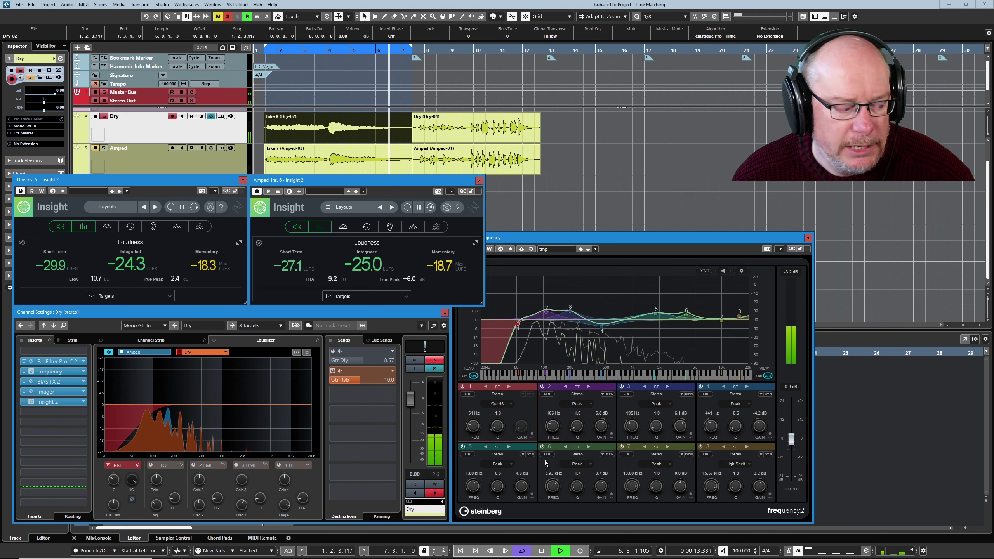
key(space)
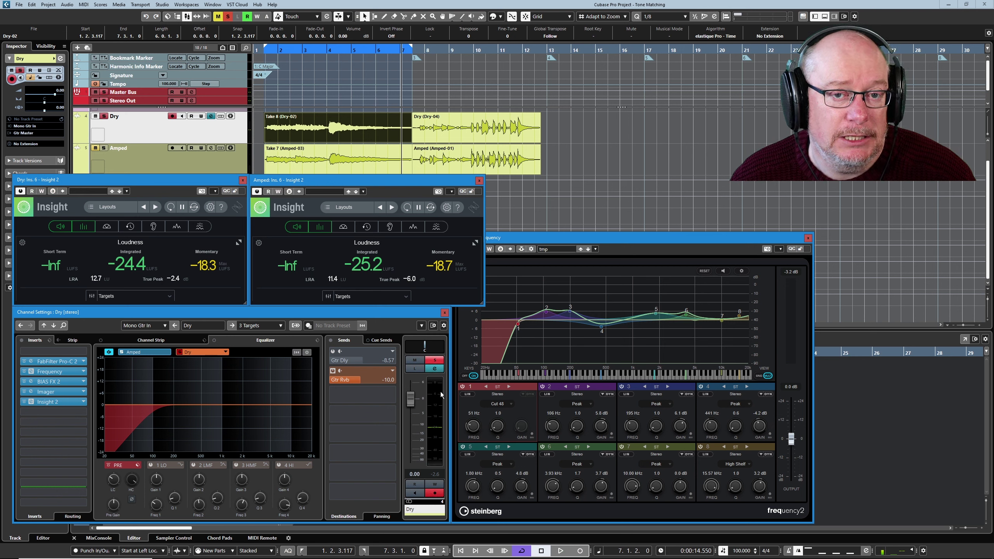
key(Right)
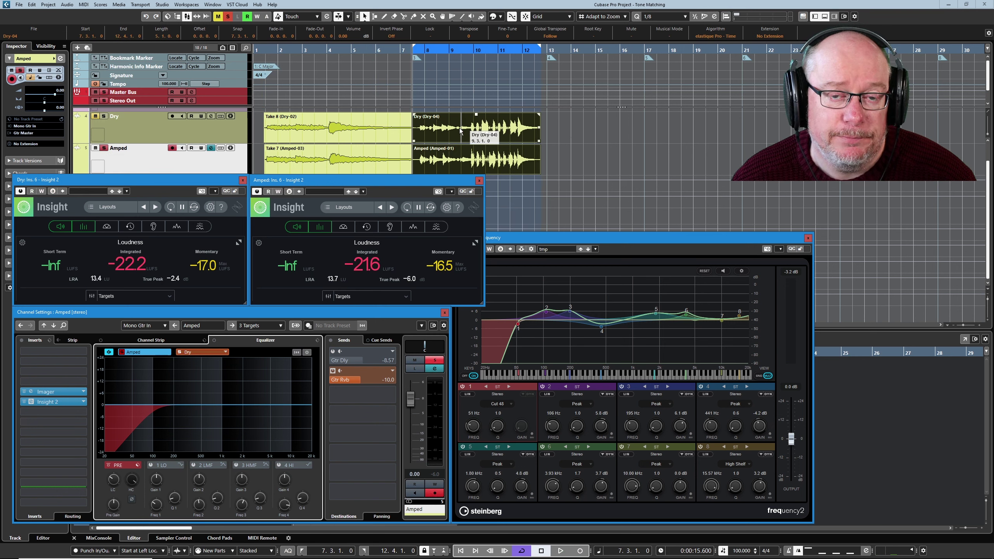
Step: Play the Dry-04/Amped-01 section while viewing the Dry channel's settings, then stop
key(space)
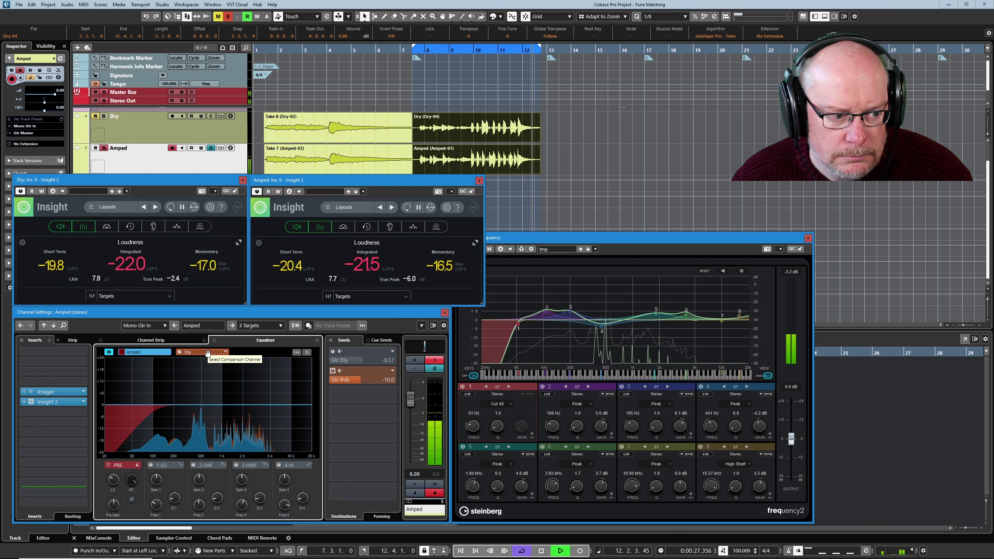
click(208, 354)
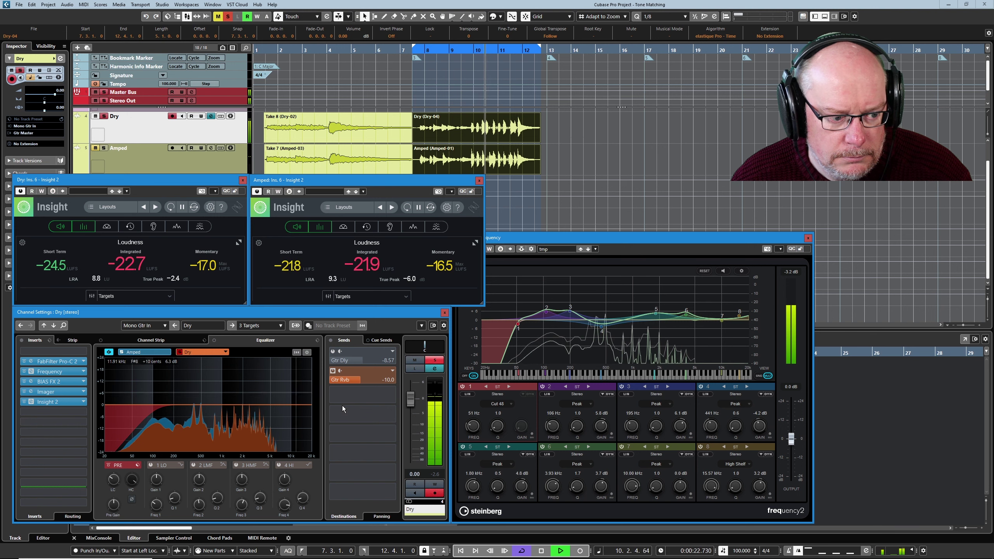
click(542, 551)
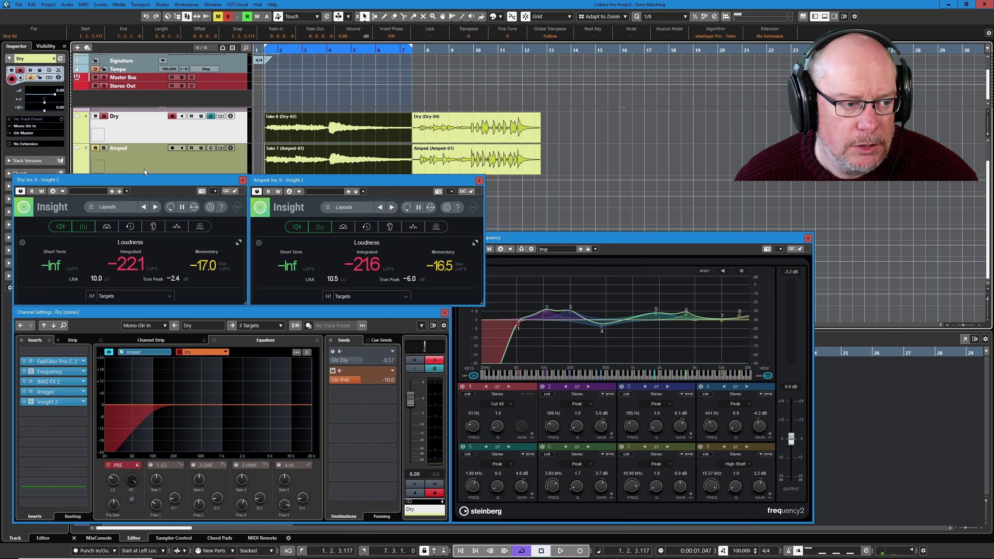
Step: Choose Dry as the EQ comparison channel in the Amped track's settings
click(142, 168)
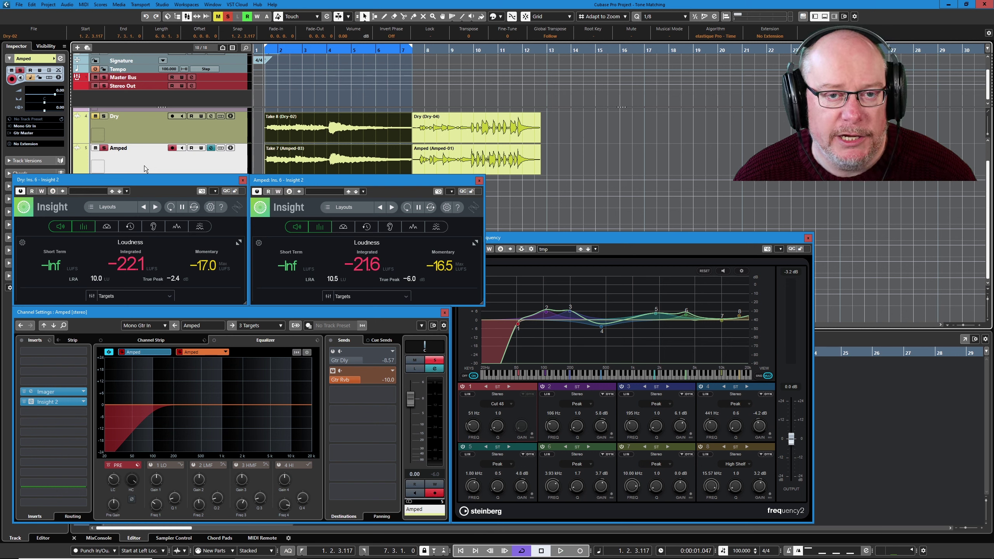
click(225, 353)
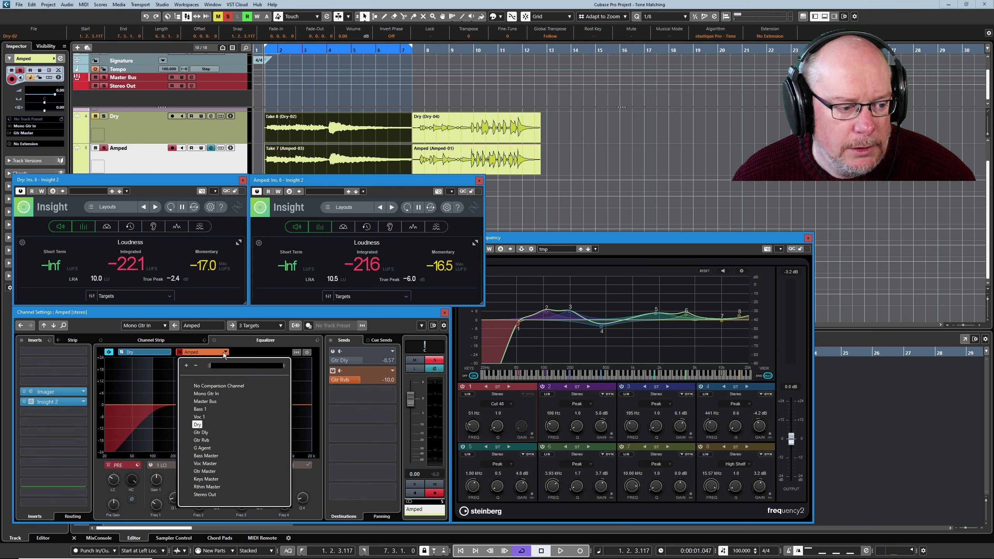
click(209, 387)
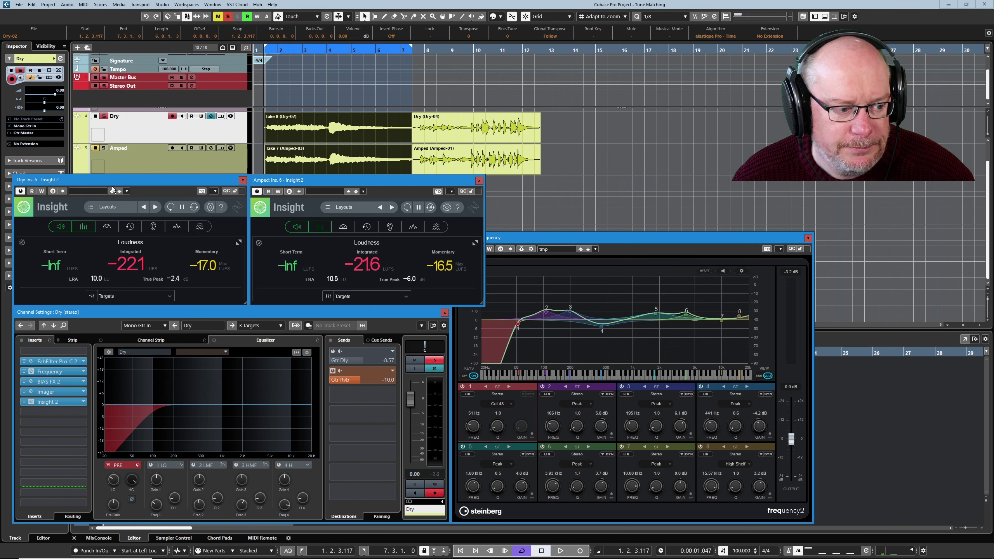
click(142, 161)
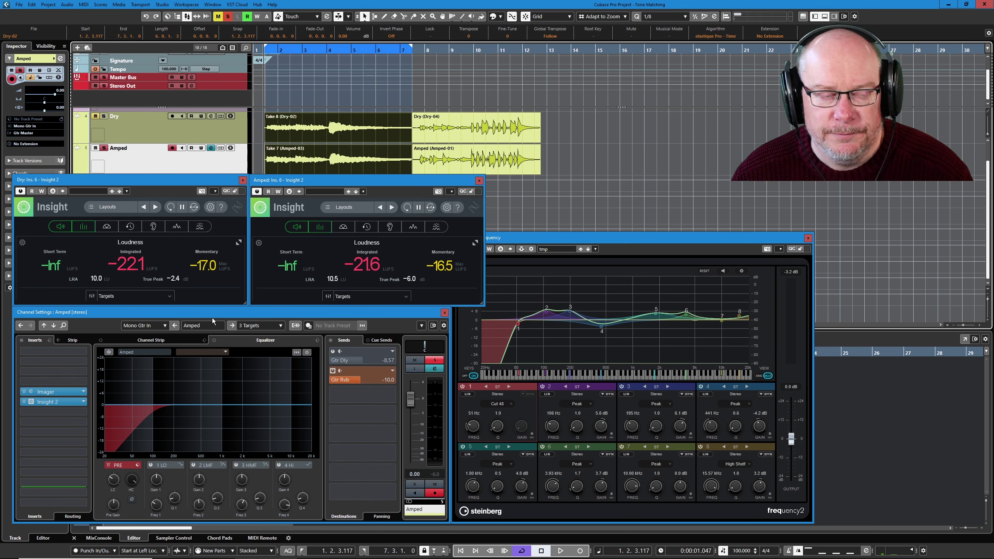
Step: Load the 'tmp' preset into the Dry channel's BIAS FX 2 amp and close its window
key(F3)
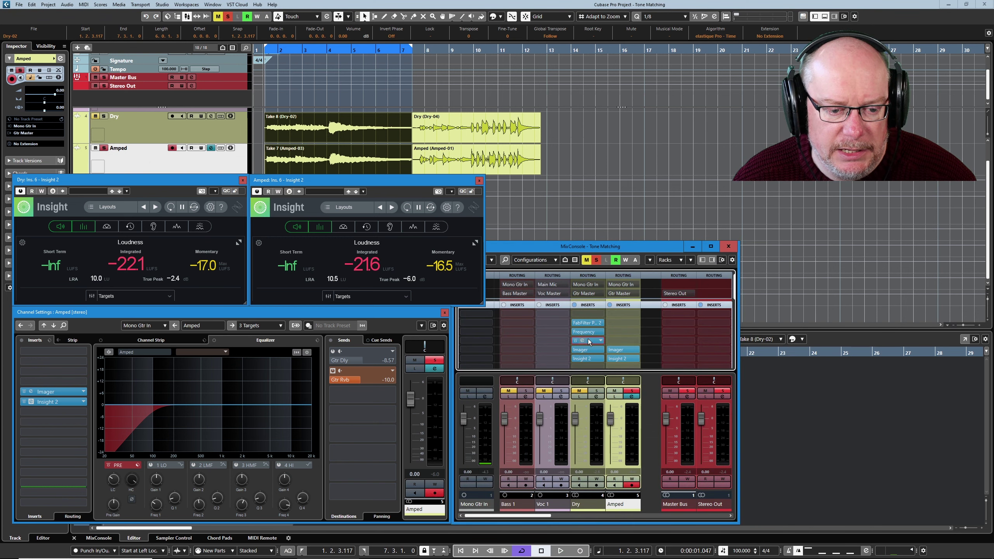
click(589, 339)
drag(313, 171, 544, 187)
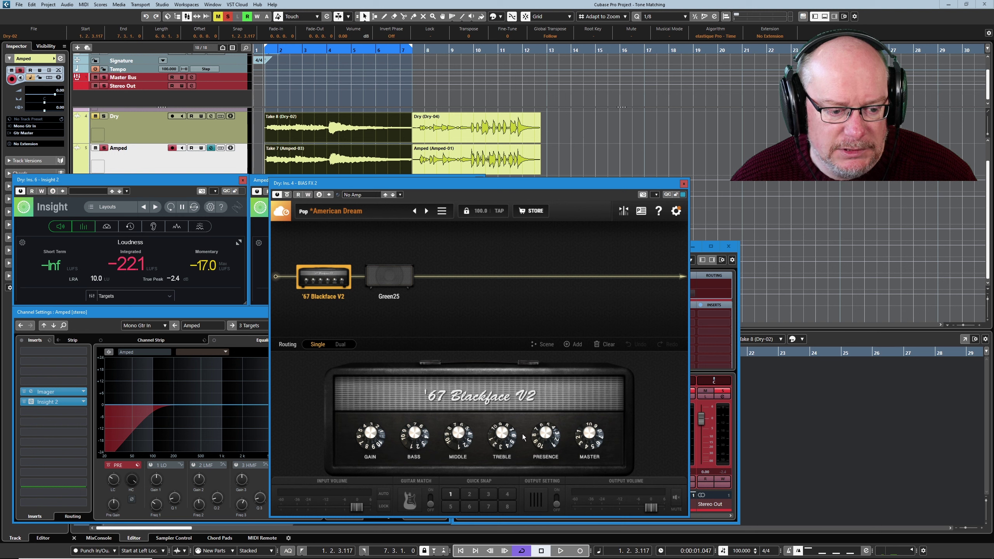
click(367, 194)
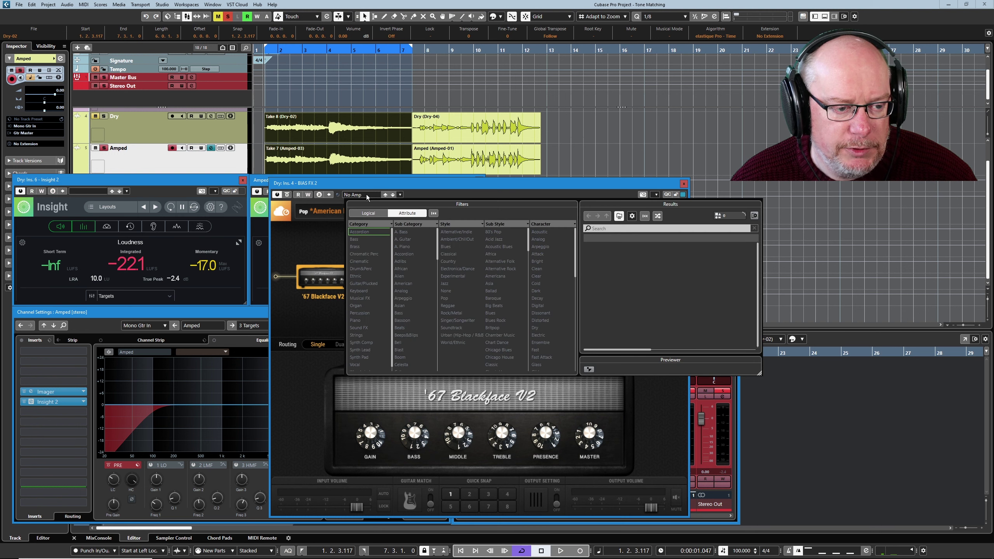
double_click(597, 270)
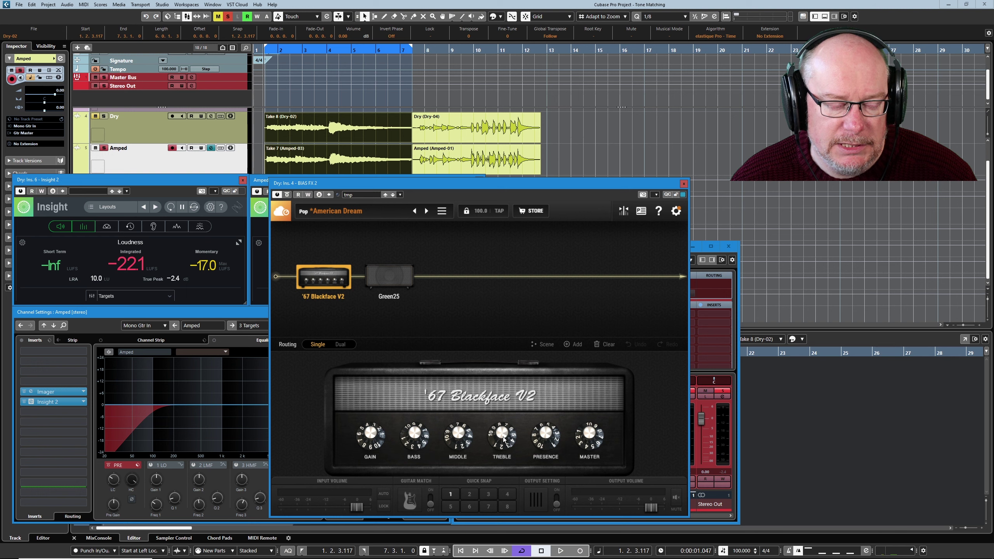
key(ctrl+w)
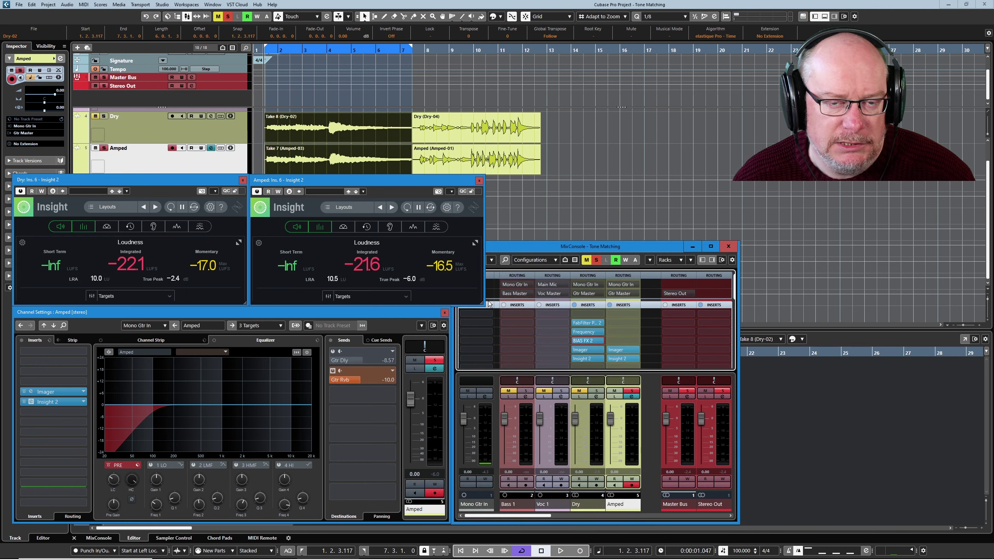
Step: During playback, enable EQ spectrum comparison against Dry and switch between Dry and Amped settings
key(space)
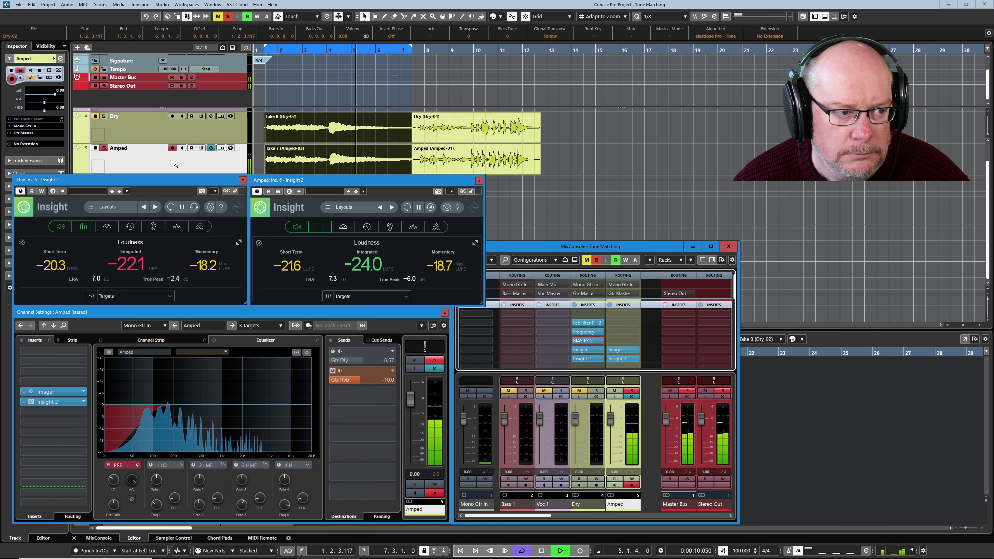
click(110, 351)
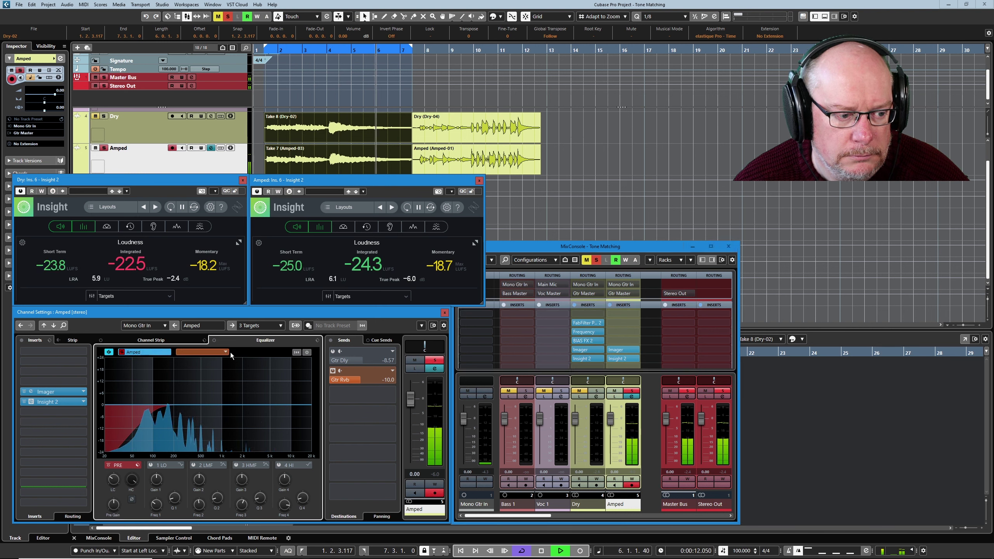
click(221, 353)
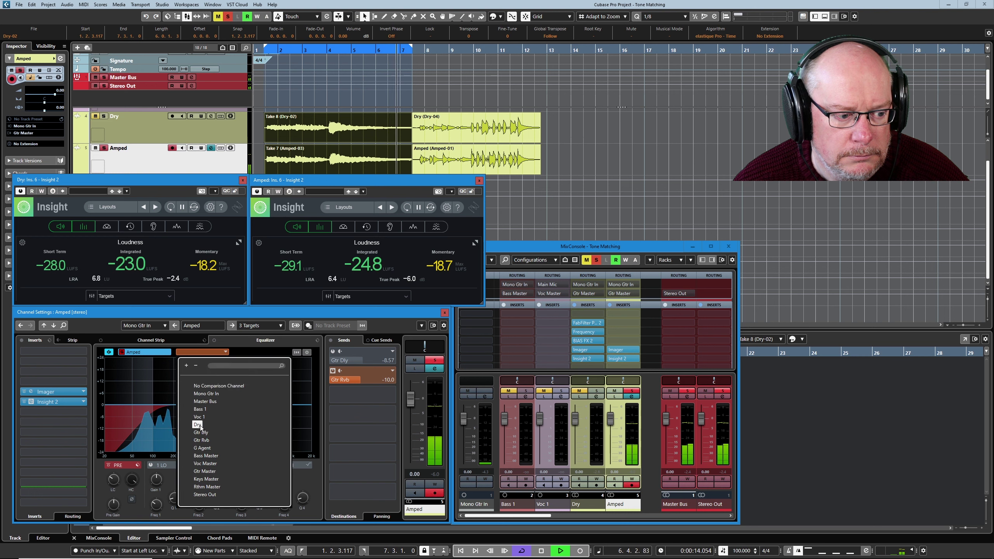
click(200, 411)
click(199, 352)
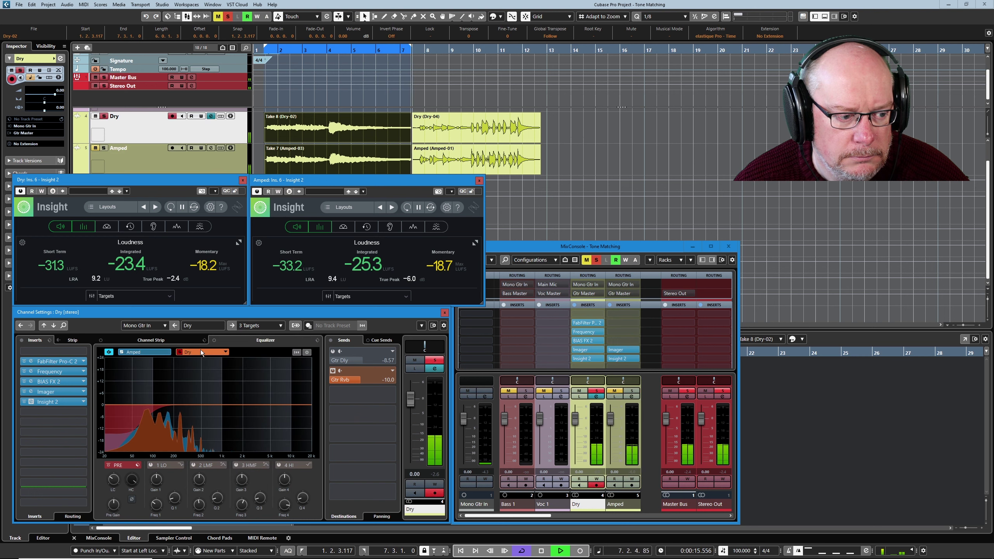
click(143, 353)
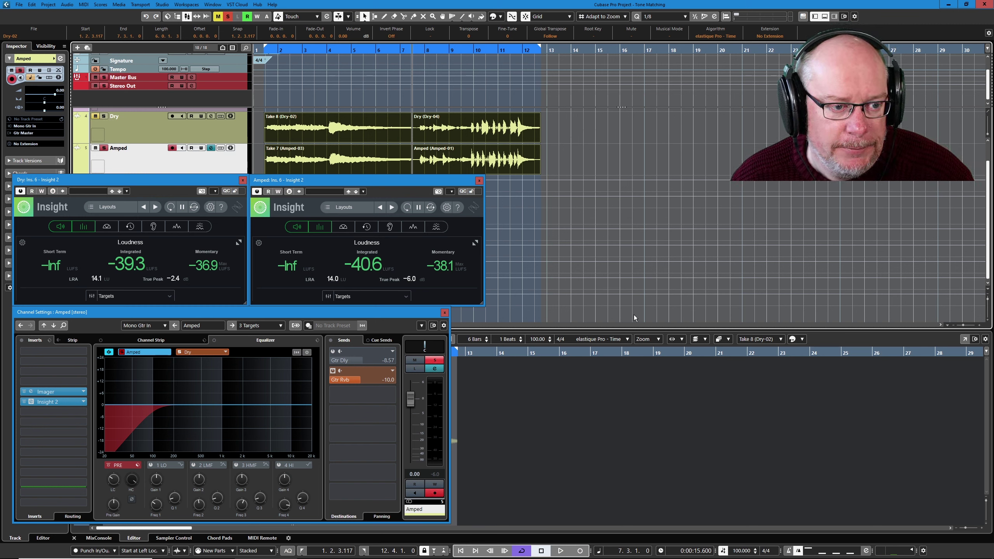
Step: Replay the loop from the left locator with MixConsole open, viewing Dry's settings, then stop
key(KP_1)
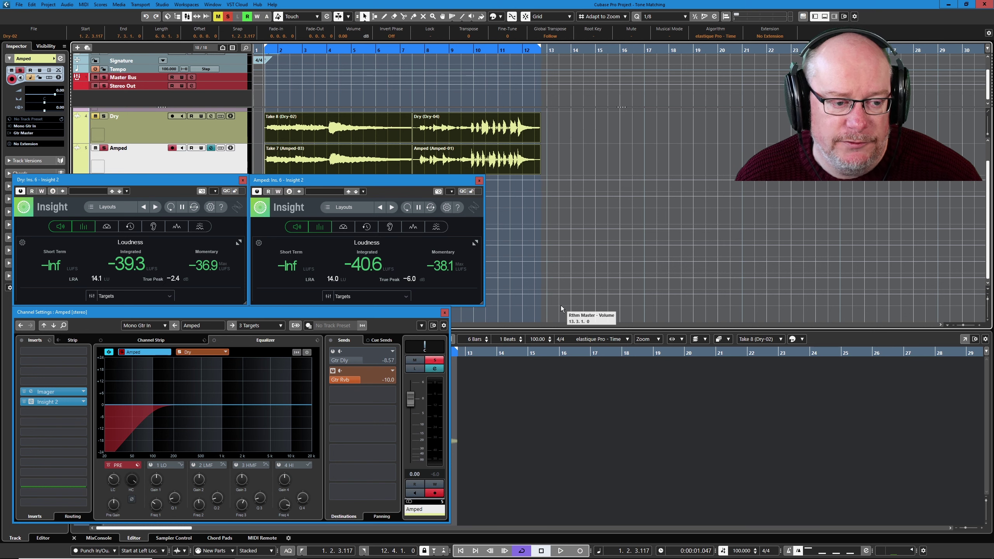
key(F3)
key(space)
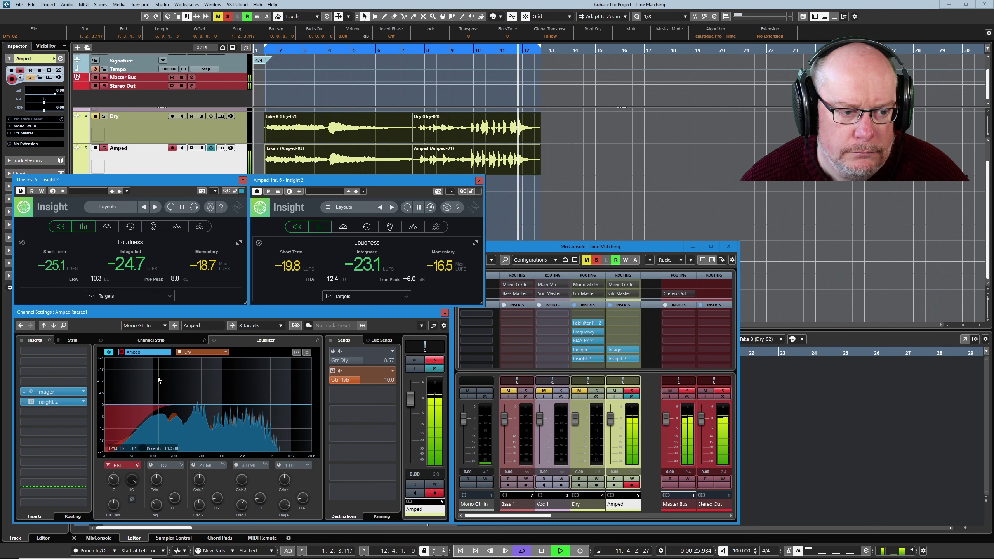
click(203, 352)
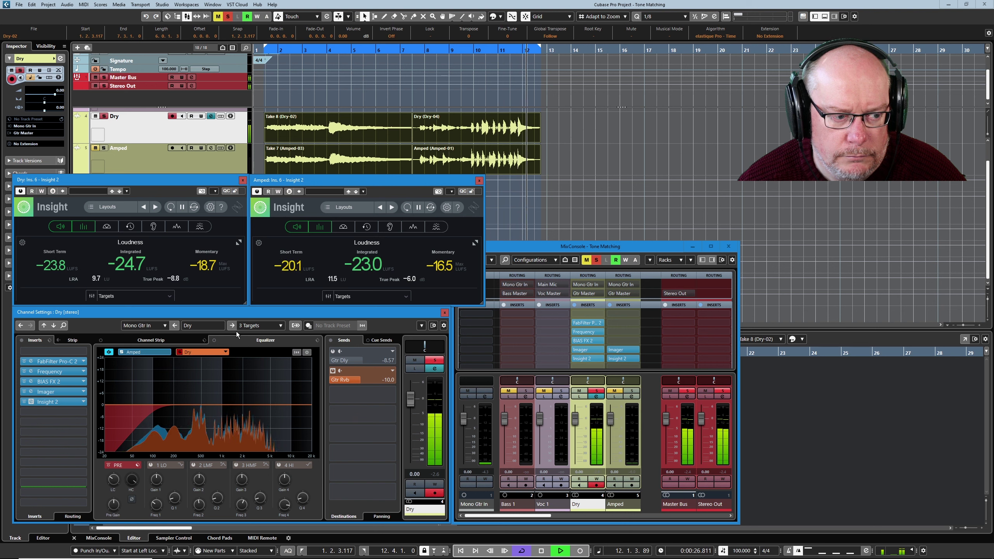
key(space)
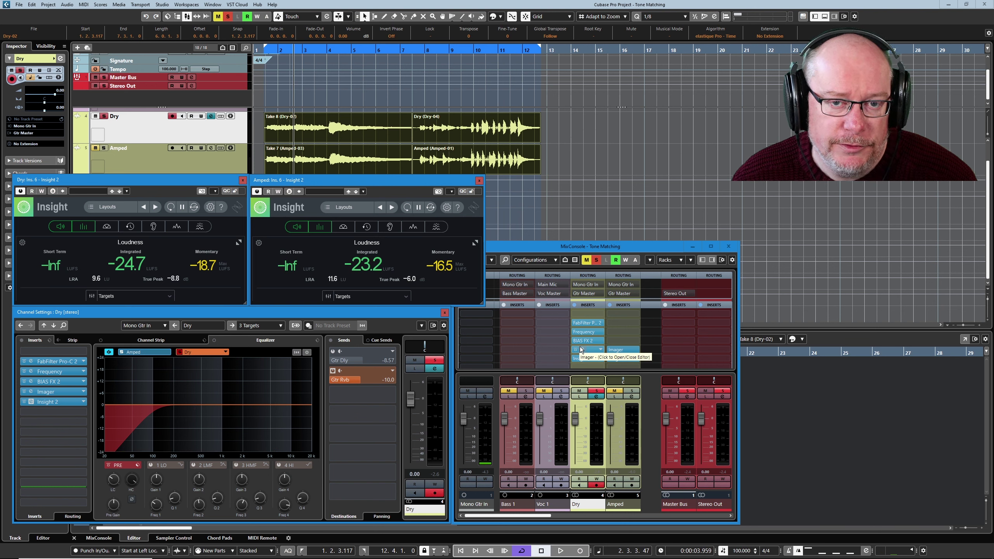